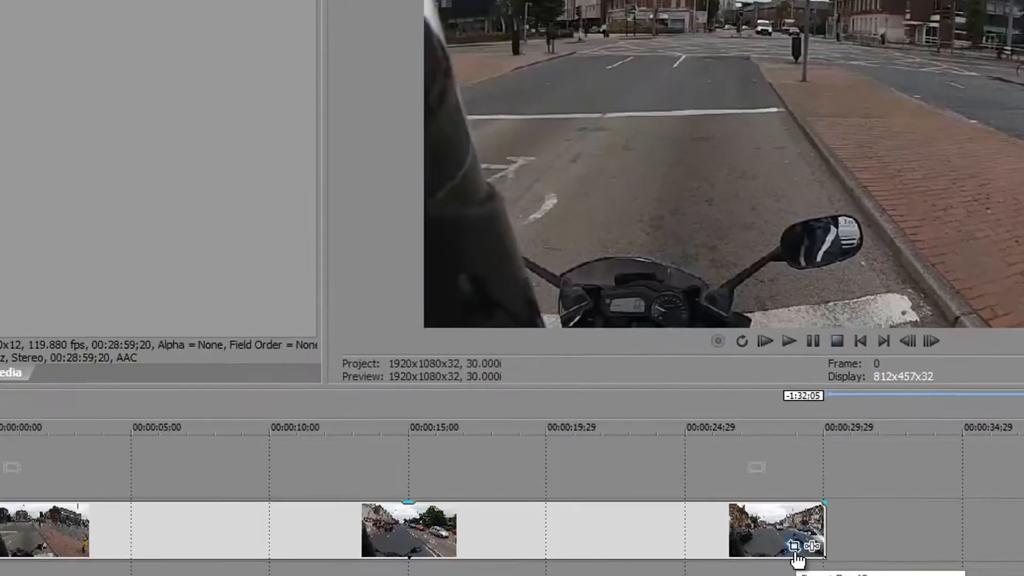
# Flip the motorcycle clip horizontally in its Event Pan/Crop settings and play back the result
pyautogui.click(535, 513)
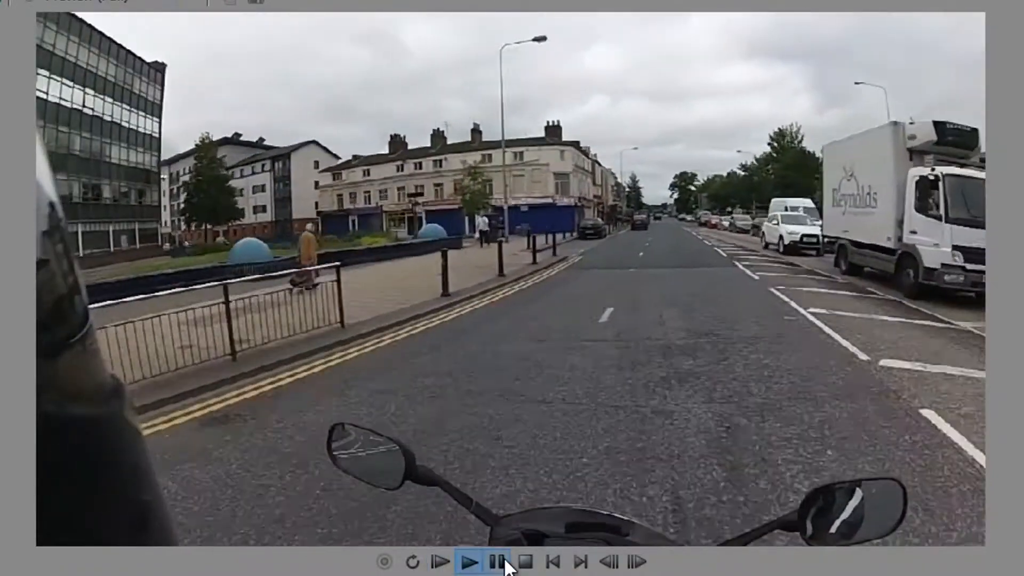
pyautogui.click(502, 563)
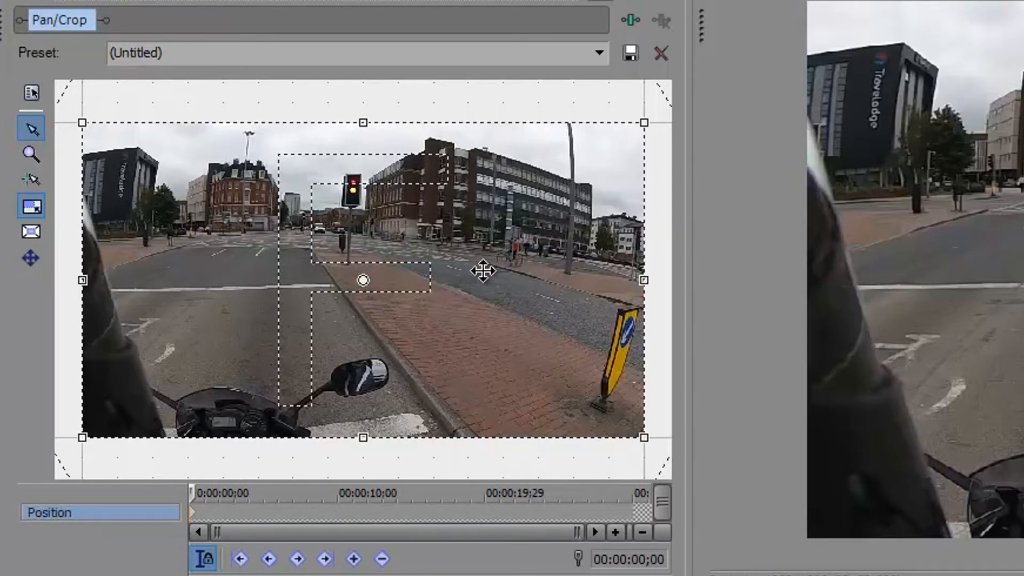
pyautogui.rightClick(539, 229)
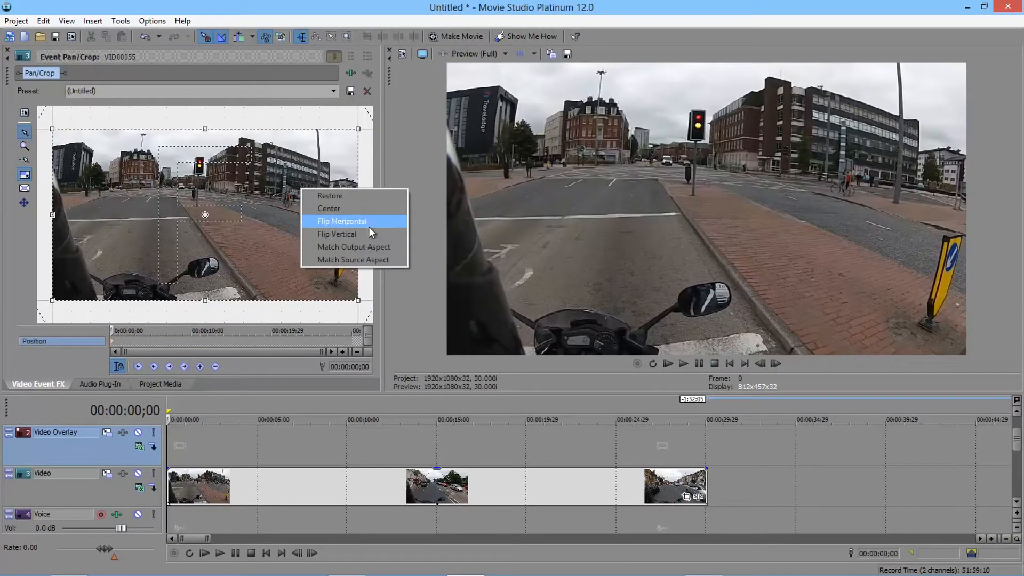
pyautogui.click(370, 225)
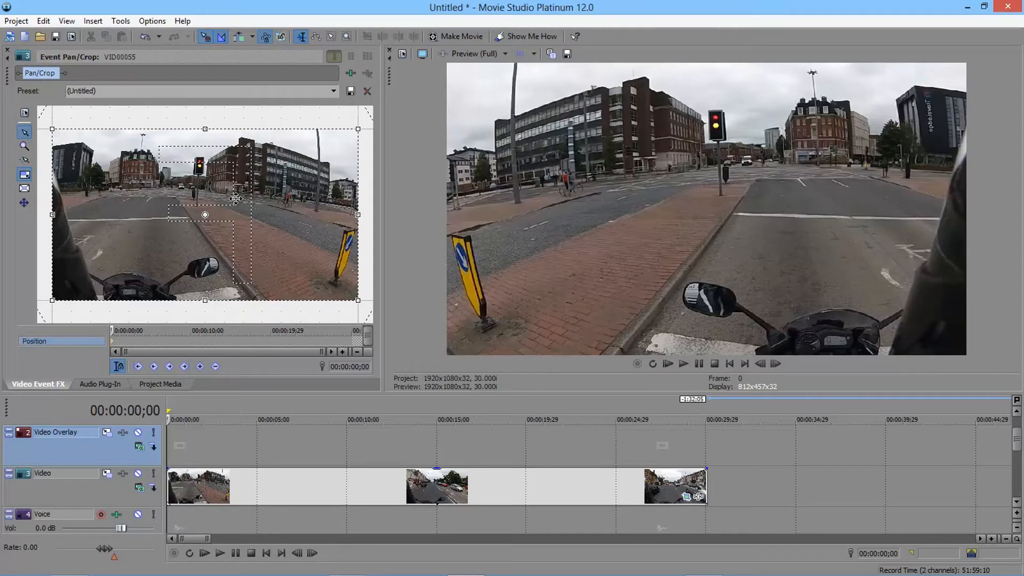
pyautogui.click(667, 364)
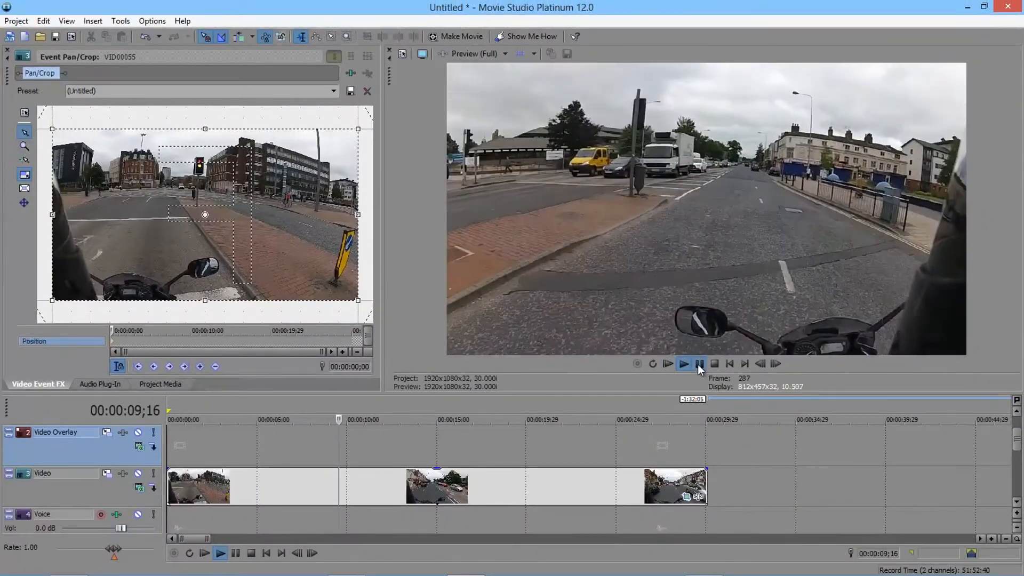
pyautogui.click(698, 364)
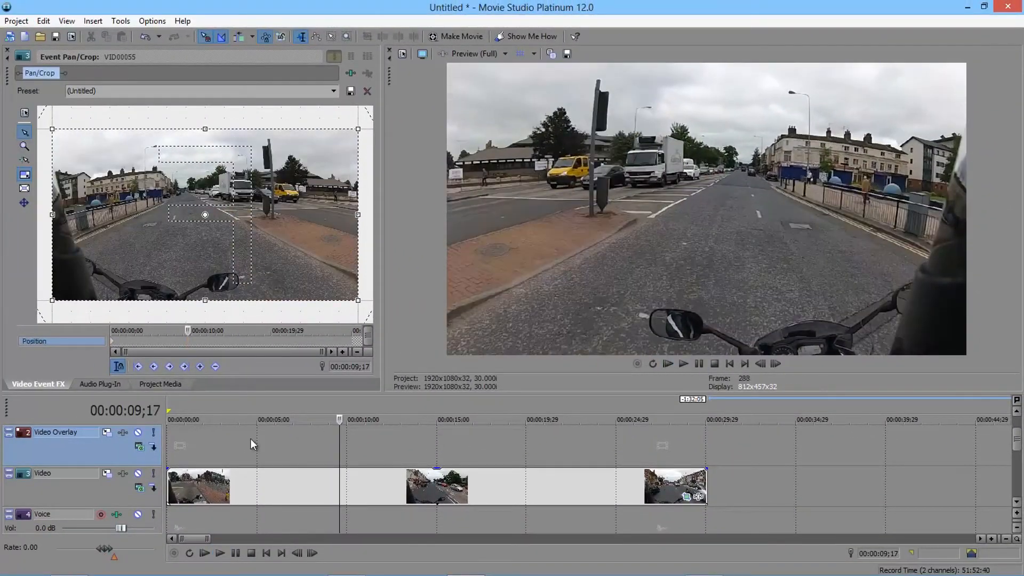
# Flip the clip vertically from the start of the timeline and play back the upside-down footage
pyautogui.click(169, 445)
pyautogui.rightClick(236, 220)
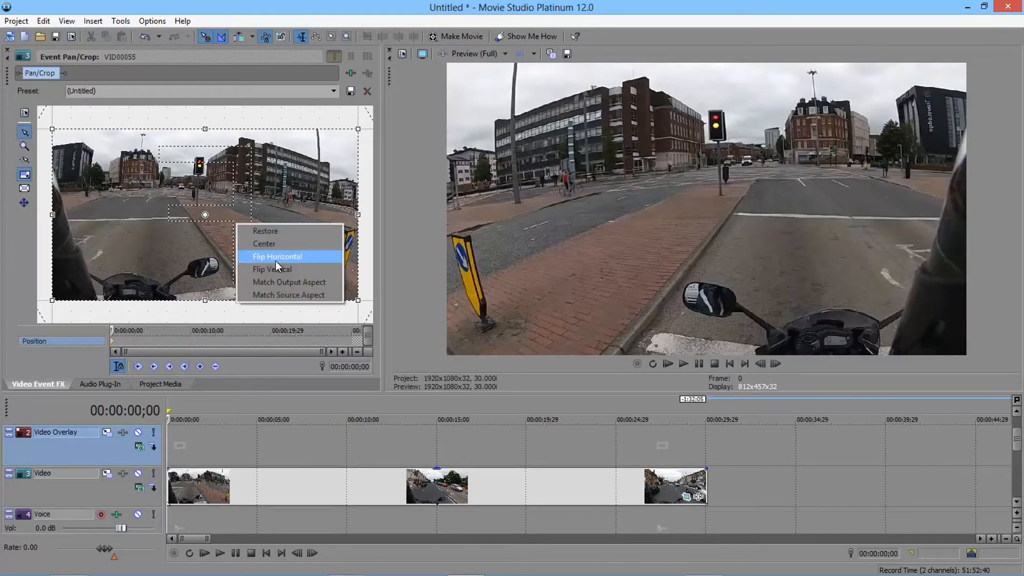
pyautogui.click(285, 271)
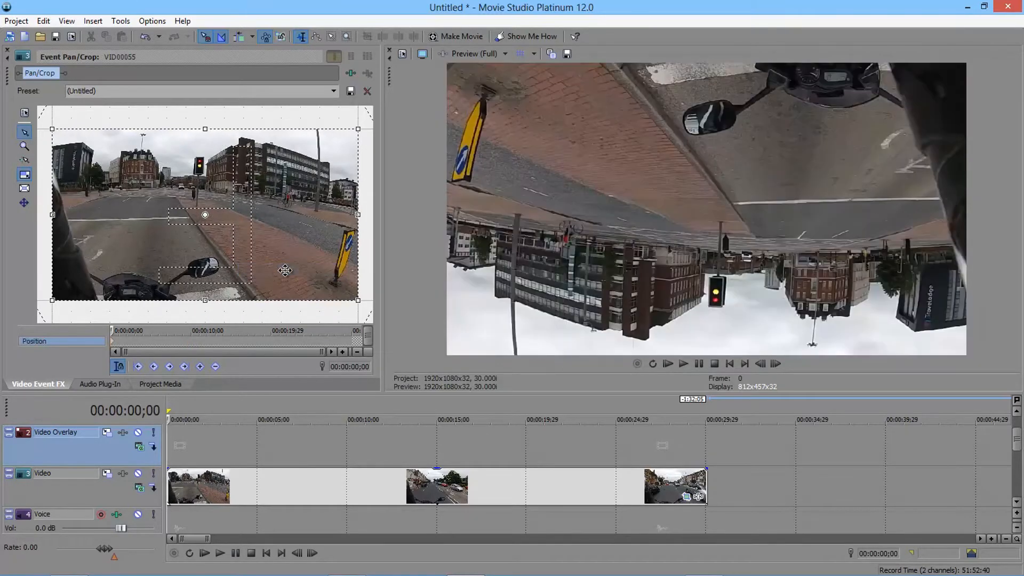
pyautogui.click(683, 364)
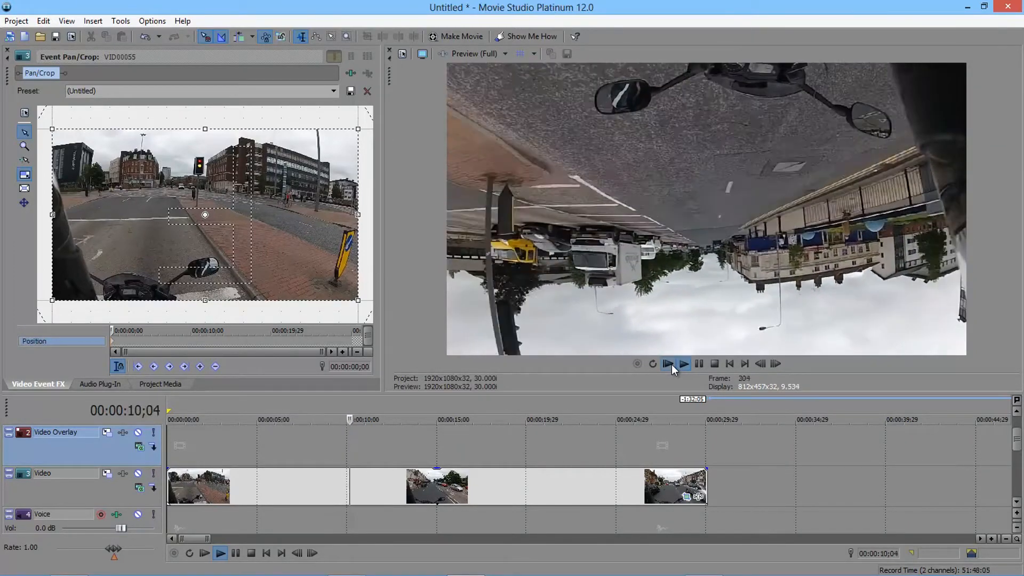
pyautogui.click(699, 364)
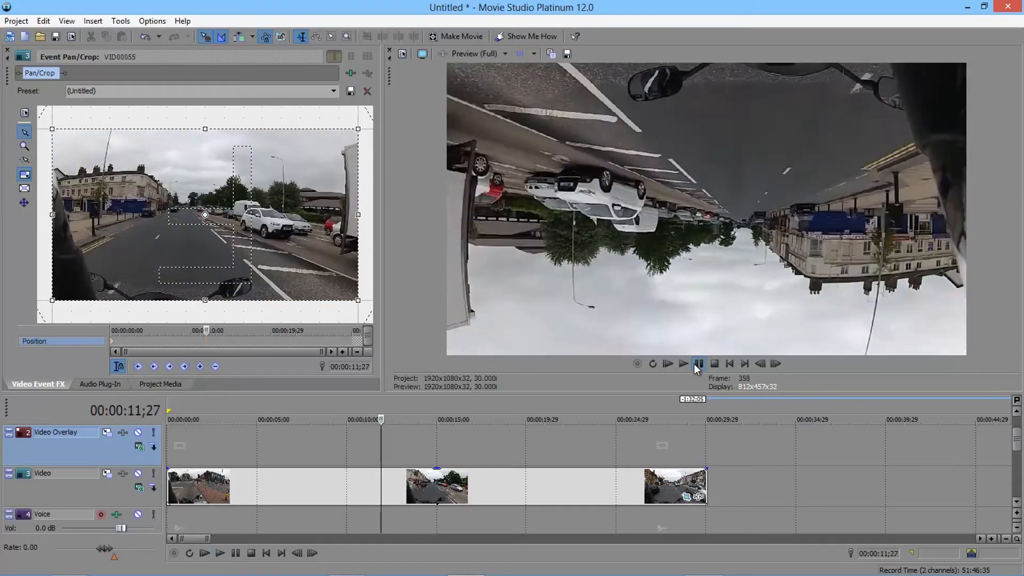
# Return the playhead to the clip's start and restore the pan/crop frame to its original orientation
pyautogui.click(168, 457)
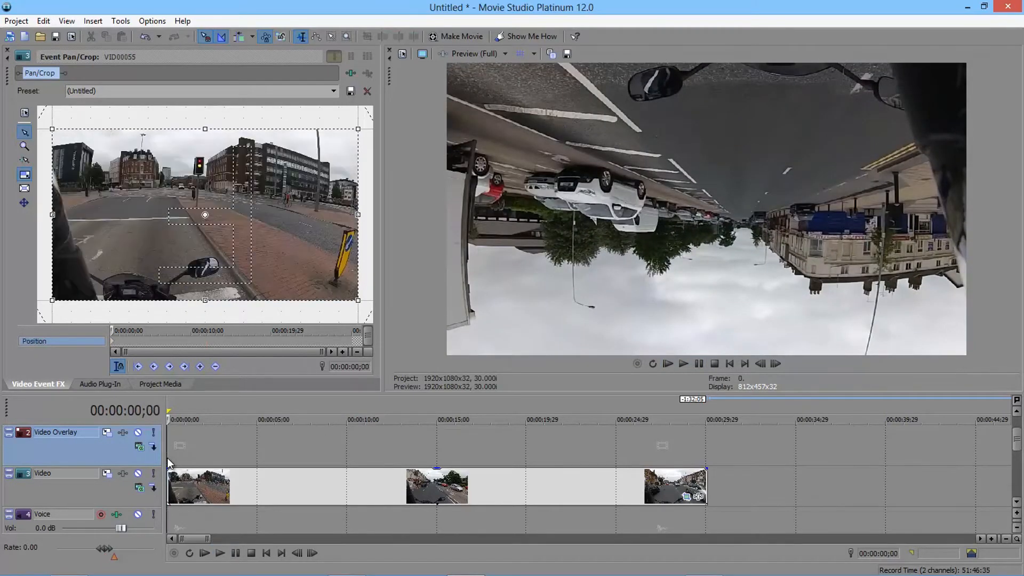
pyautogui.rightClick(299, 199)
pyautogui.click(326, 207)
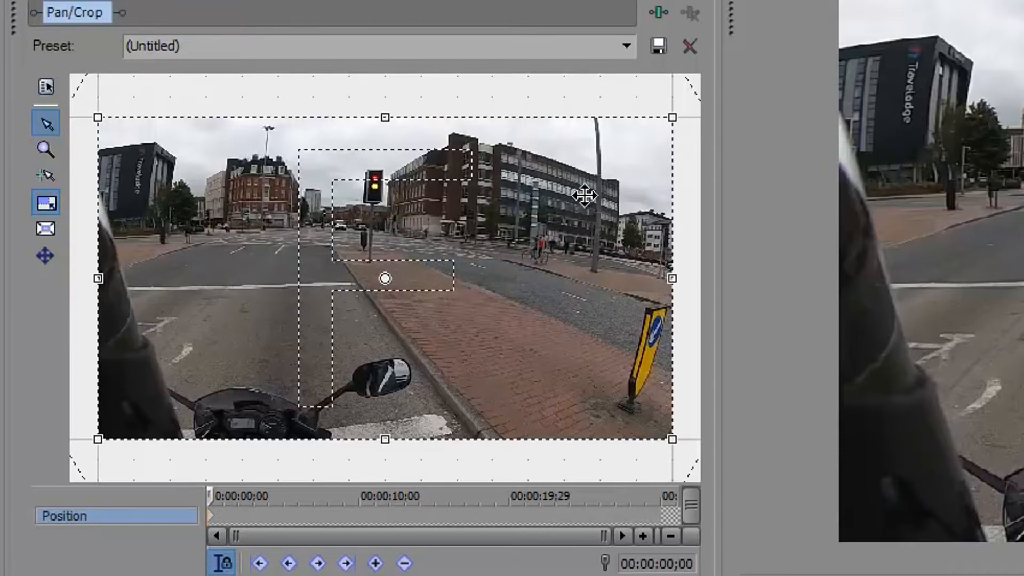
# Rotate the crop frame slightly counterclockwise and shrink it to zoom in on the footage
pyautogui.click(46, 150)
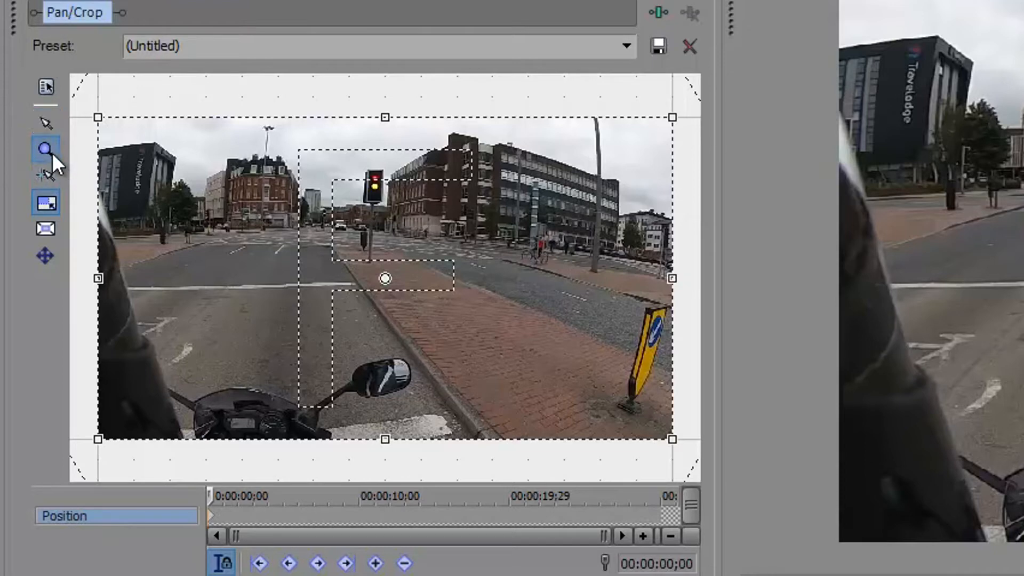
pyautogui.rightClick(400, 184)
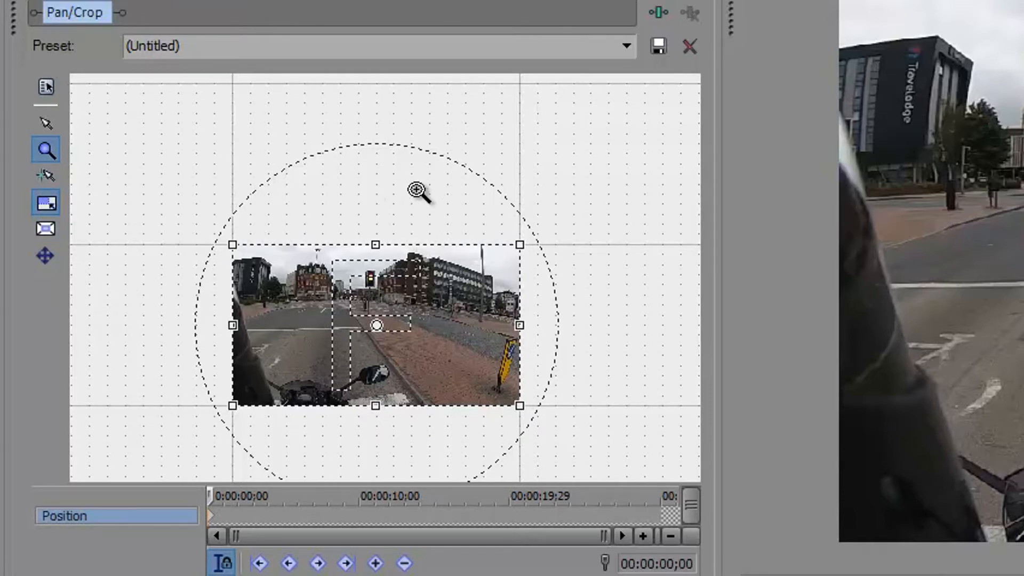
pyautogui.click(40, 126)
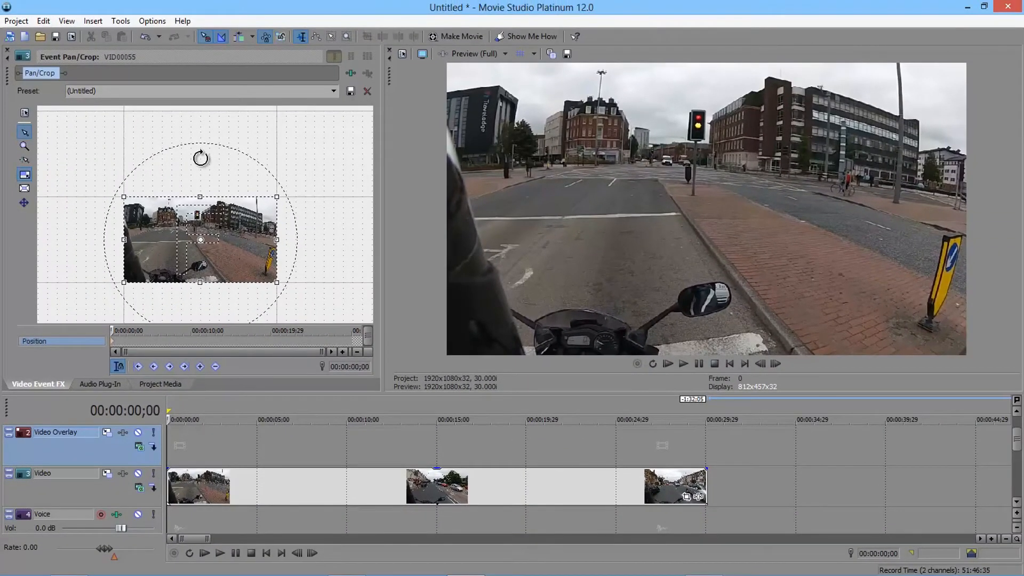
pyautogui.moveTo(200, 159)
pyautogui.mouseDown()
pyautogui.moveTo(235, 161)
pyautogui.moveTo(255, 181)
pyautogui.moveTo(258, 169)
pyautogui.moveTo(222, 155)
pyautogui.moveTo(137, 169)
pyautogui.moveTo(184, 162)
pyautogui.mouseUp()
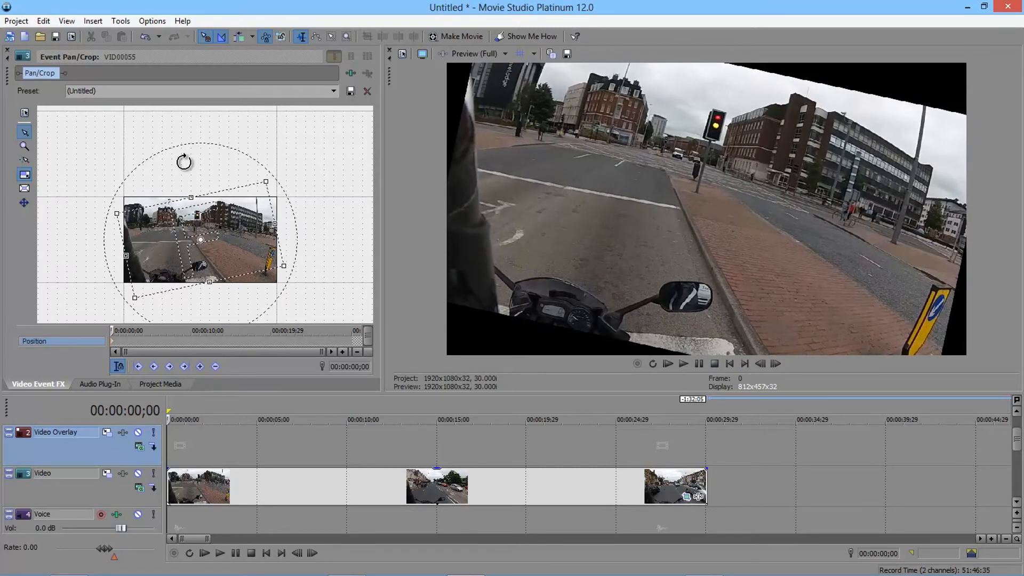
pyautogui.moveTo(189, 198); pyautogui.dragTo(193, 212)
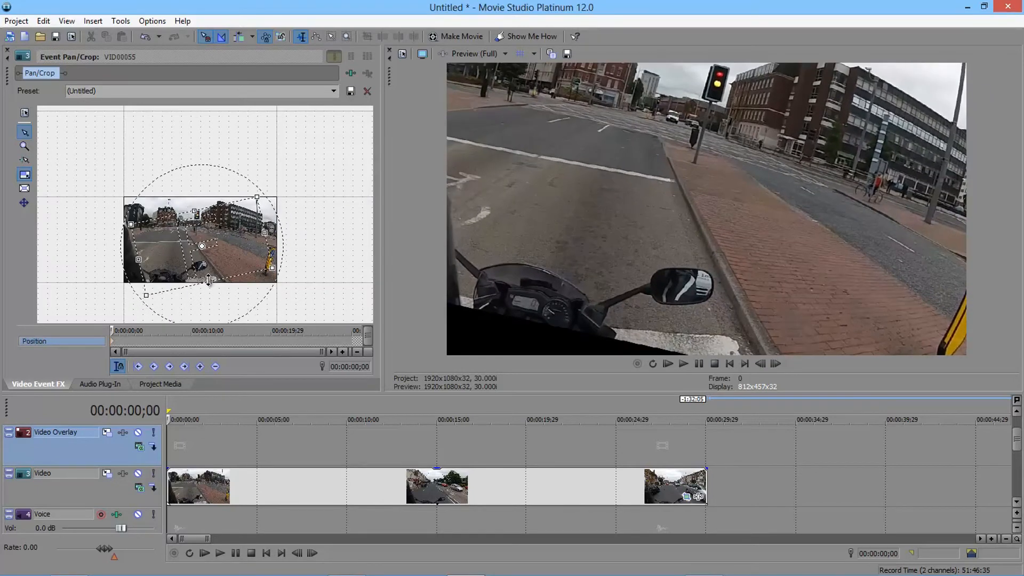
pyautogui.moveTo(208, 280); pyautogui.dragTo(208, 269)
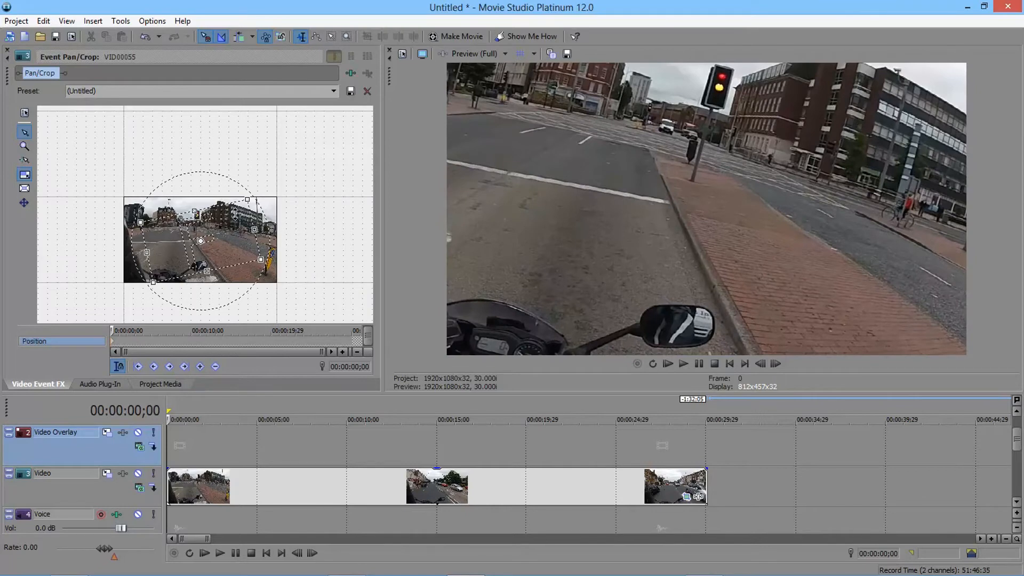
# Tilt the crop frame further counterclockwise, tighten it around the left part of the image and play back the result
pyautogui.moveTo(204, 185); pyautogui.dragTo(176, 183)
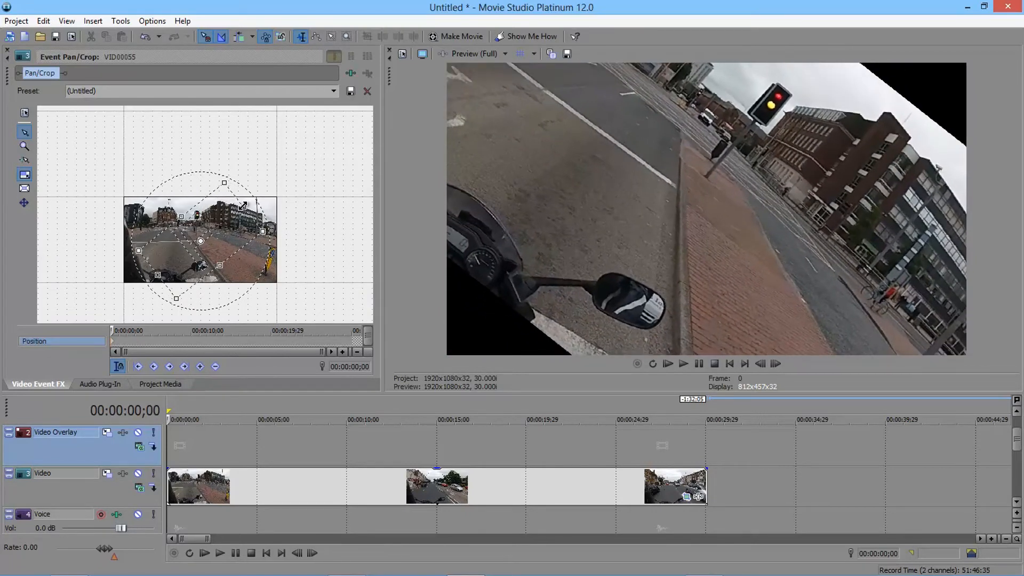
pyautogui.moveTo(243, 205); pyautogui.dragTo(230, 217)
pyautogui.moveTo(155, 271); pyautogui.dragTo(175, 265)
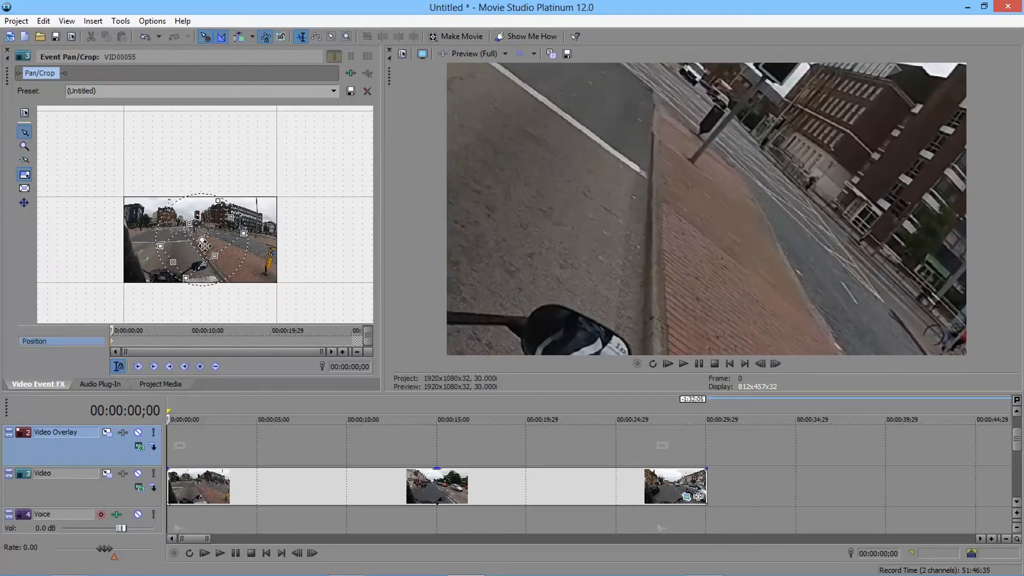
pyautogui.moveTo(219, 233)
pyautogui.mouseDown()
pyautogui.moveTo(187, 237)
pyautogui.moveTo(201, 236)
pyautogui.mouseUp()
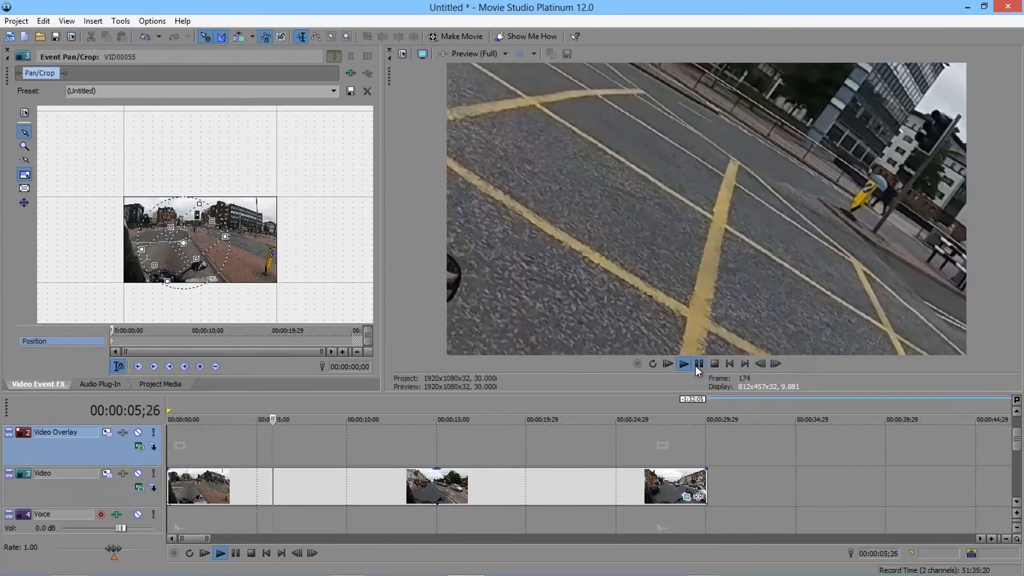
pyautogui.click(697, 364)
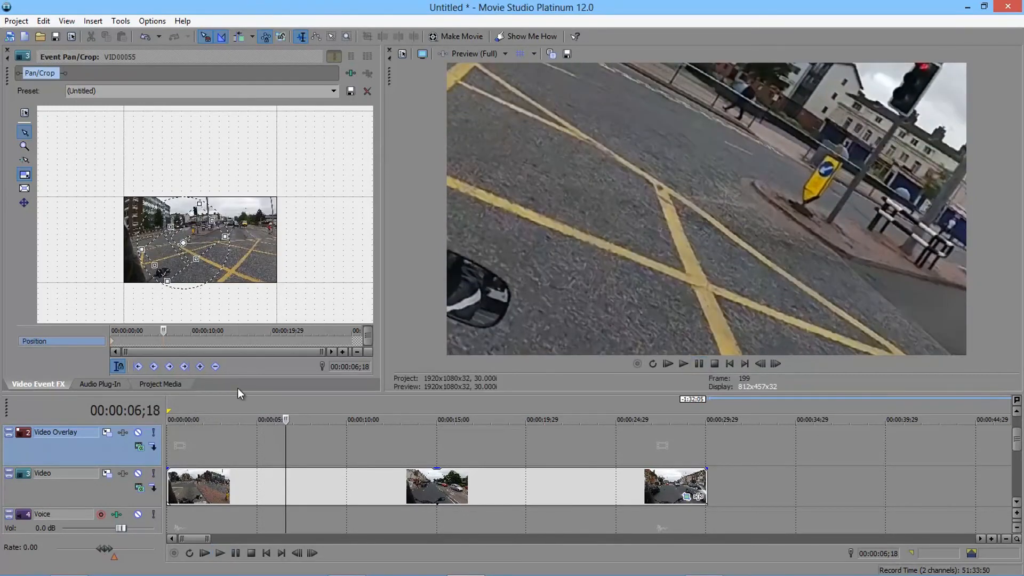
# Go back to the start of the clip and restore the crop frame to the full, unrotated image
pyautogui.click(168, 432)
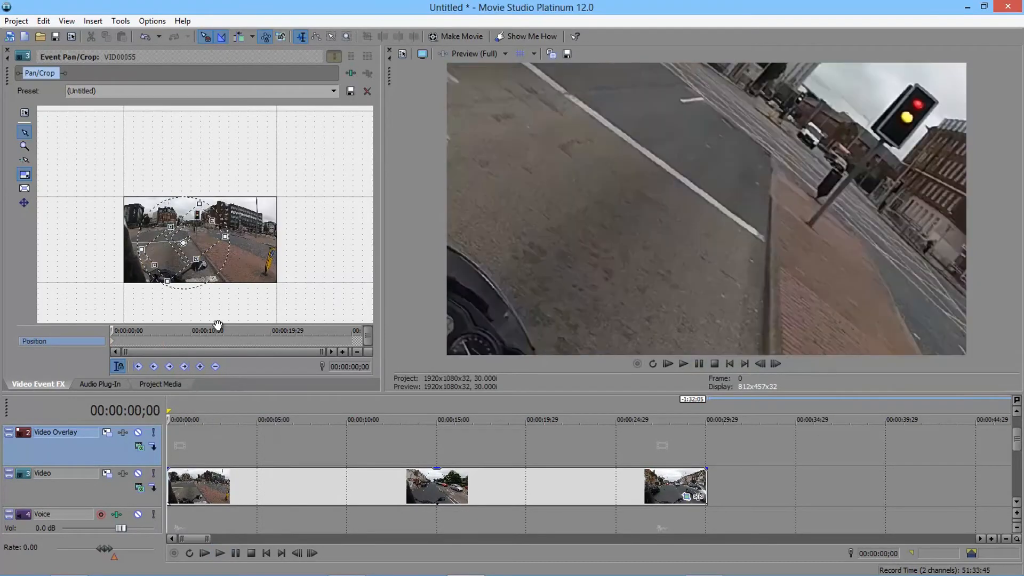
pyautogui.rightClick(245, 252)
pyautogui.click(270, 261)
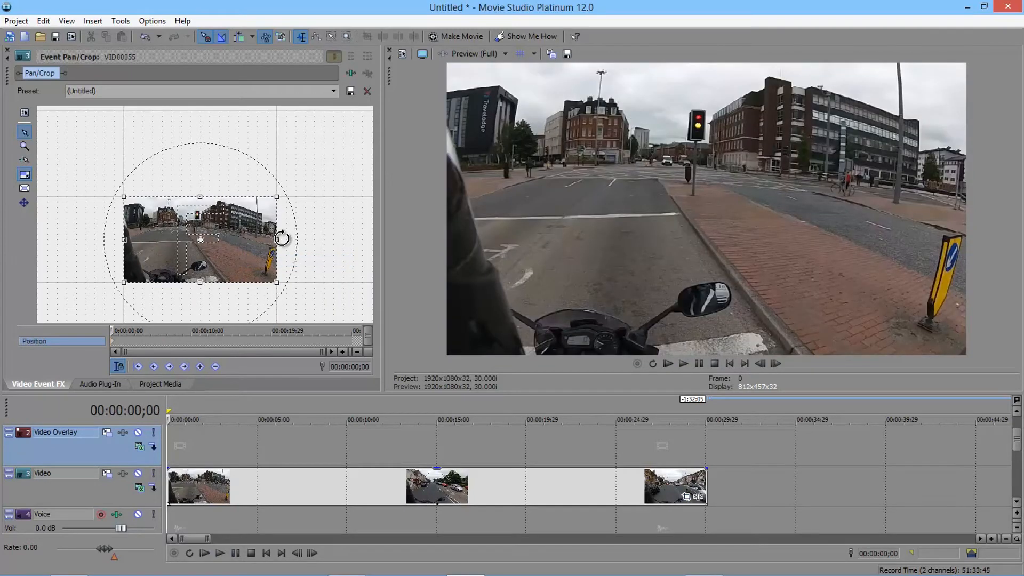
# Shrink the crop frame to a small area near the image centre and turn it upside down at the clip's start
pyautogui.moveTo(277, 240); pyautogui.dragTo(230, 240)
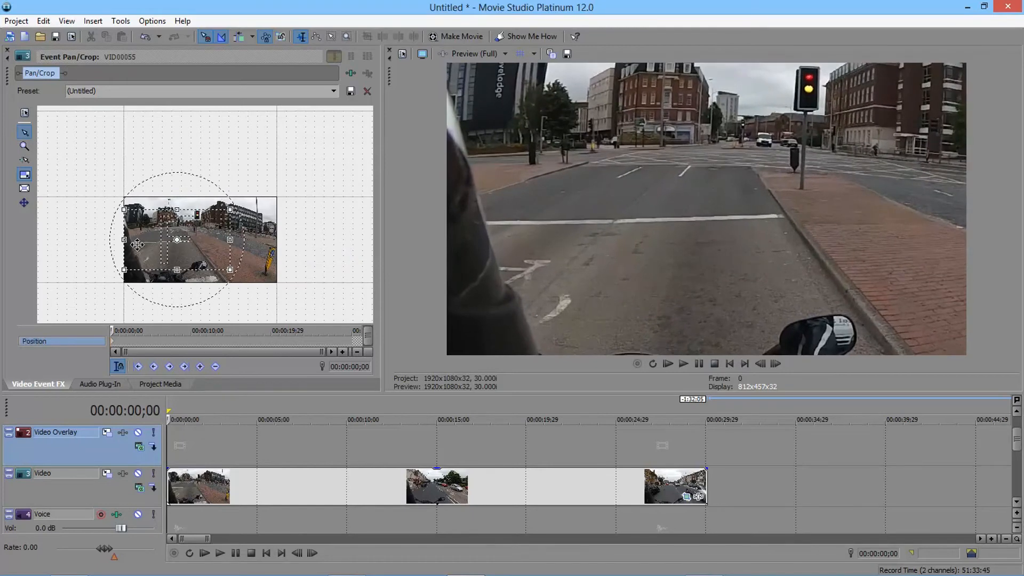
pyautogui.moveTo(127, 240); pyautogui.dragTo(190, 278)
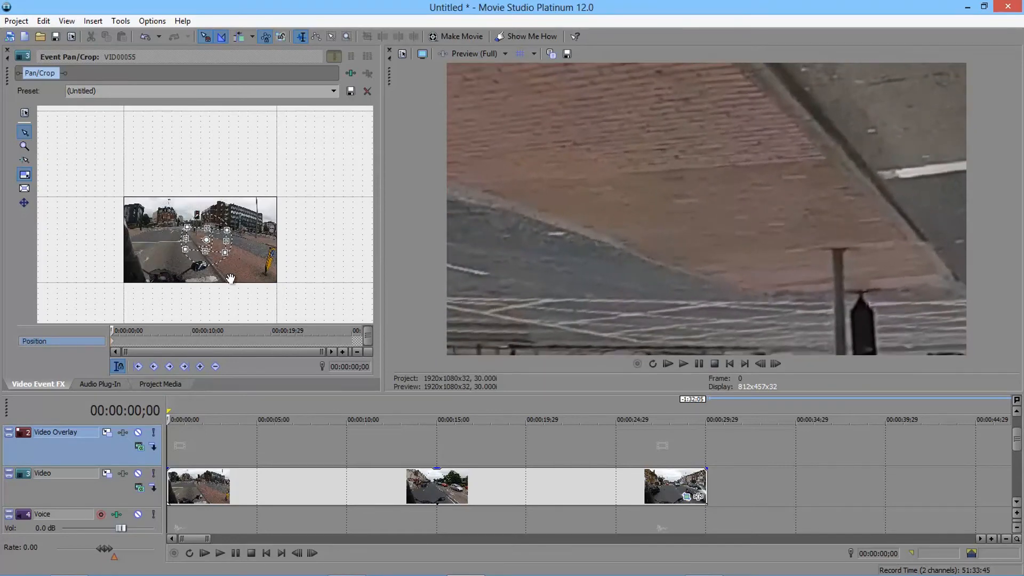
# Add a Position keyframe at 00:00:04;29 by restoring the crop frame to the full image there
pyautogui.click(256, 436)
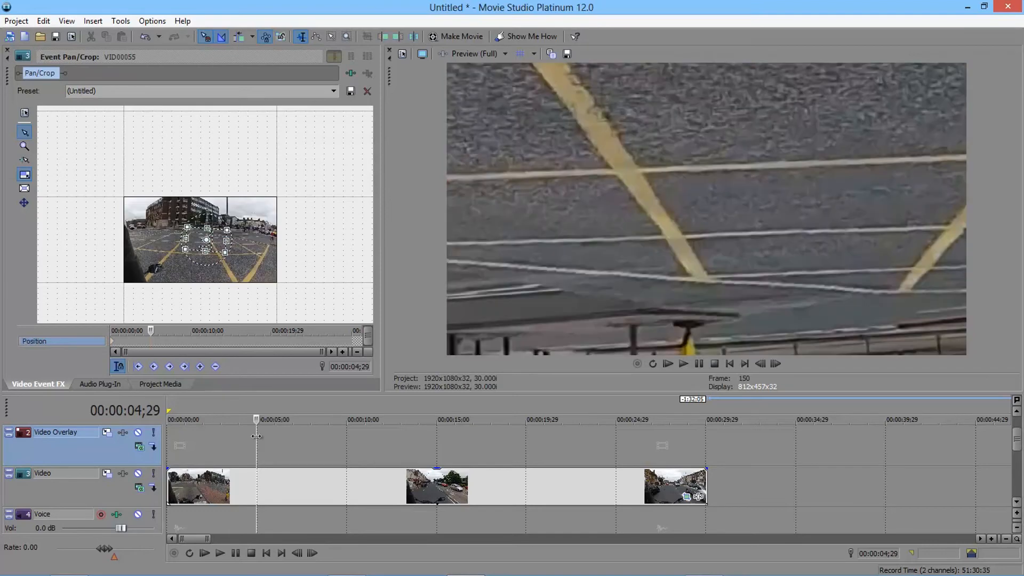
pyautogui.rightClick(241, 236)
pyautogui.click(261, 247)
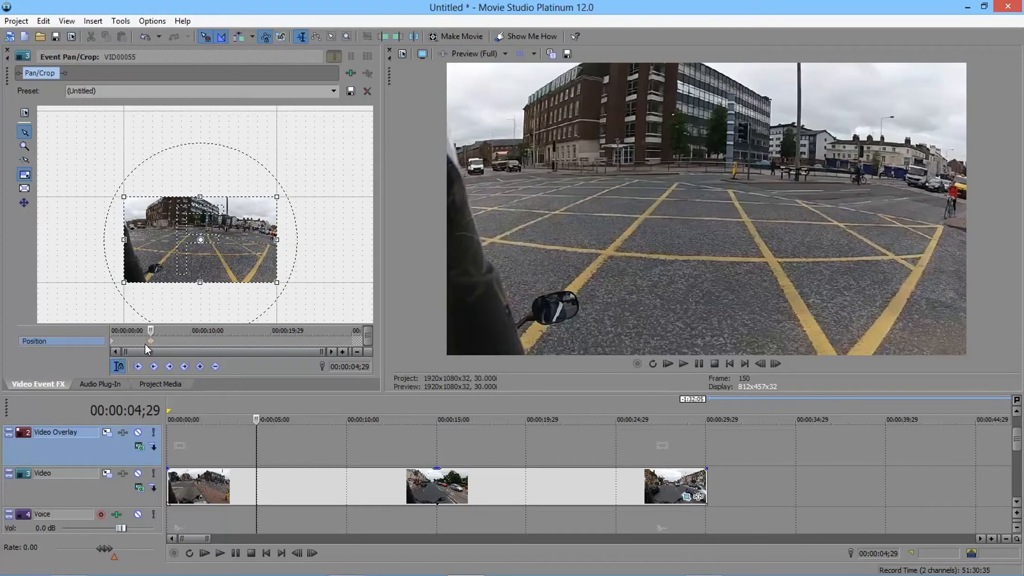
# Compare the two Position keyframes, scrub between them and play the zoom-and-rotate animation from the start
pyautogui.click(113, 347)
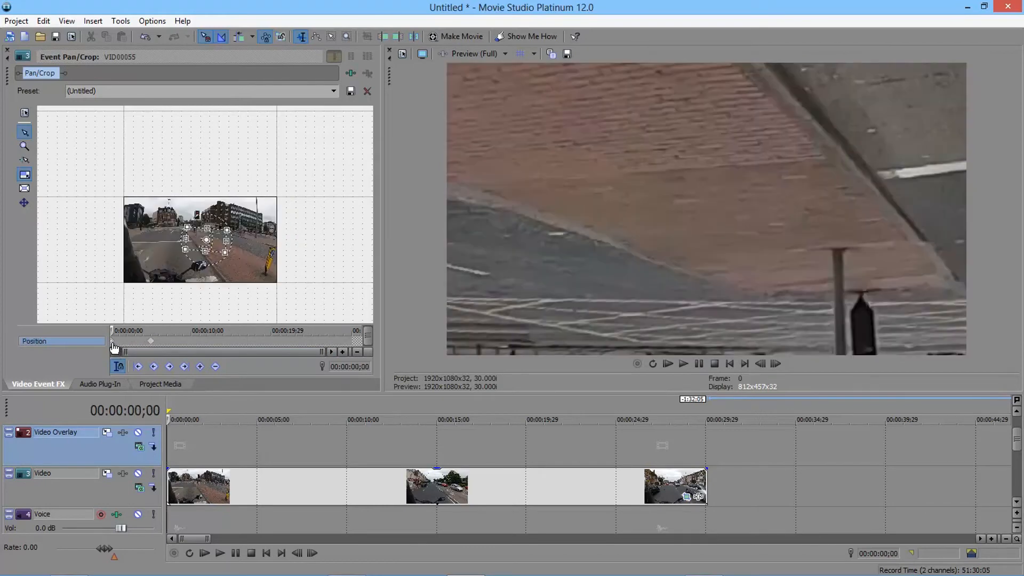
pyautogui.click(152, 344)
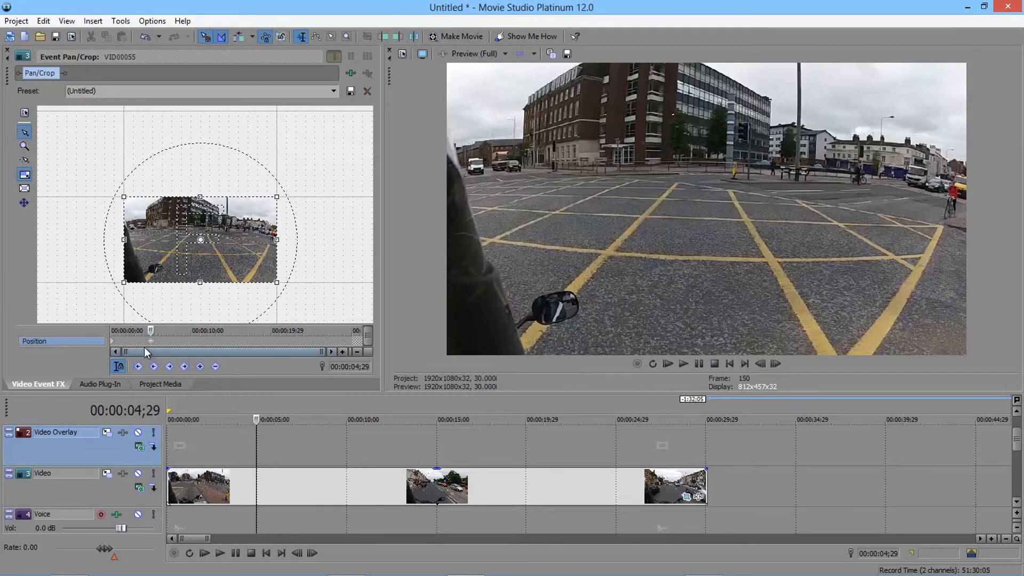
pyautogui.click(141, 342)
pyautogui.moveTo(136, 341); pyautogui.dragTo(118, 338)
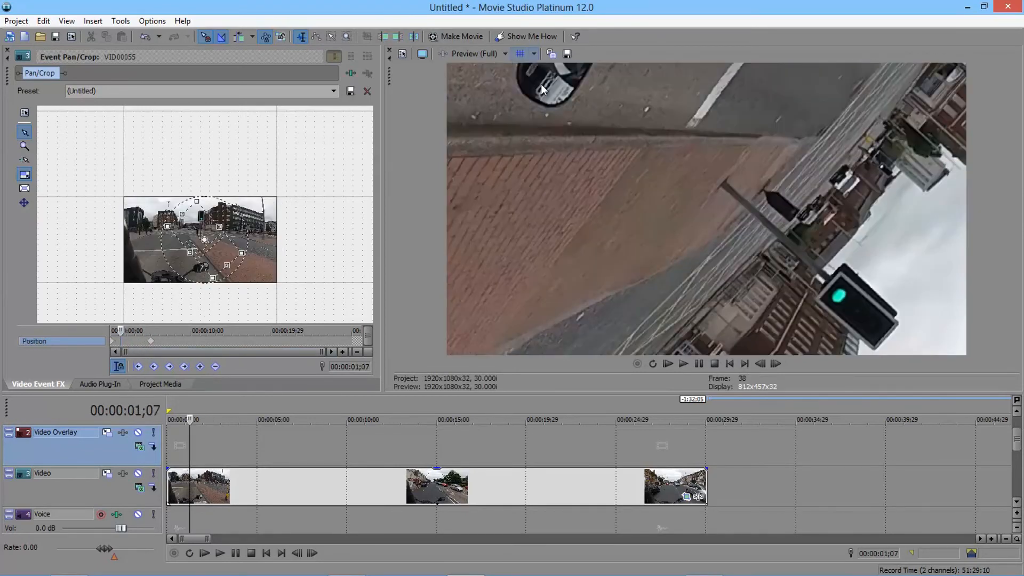
pyautogui.click(667, 364)
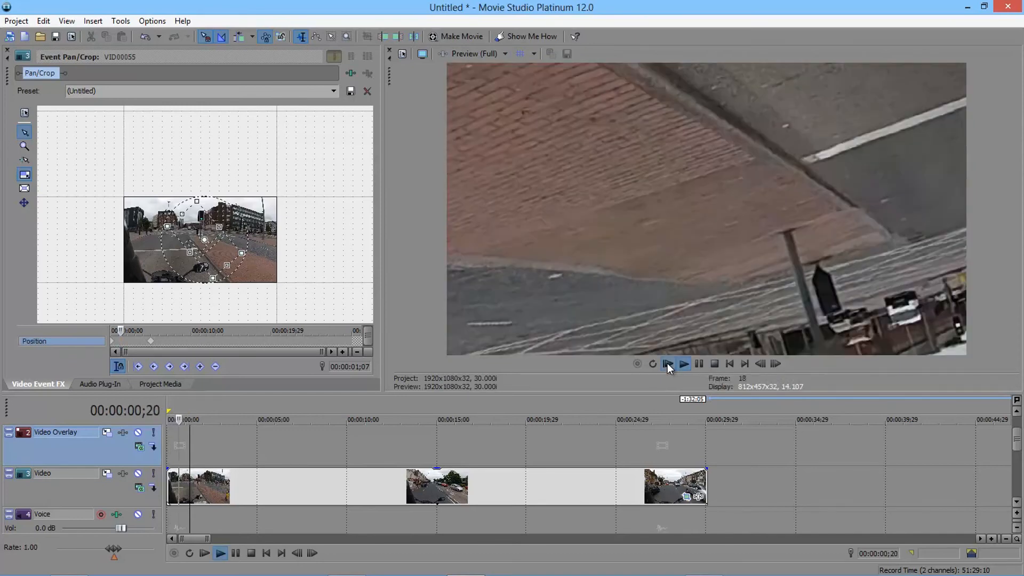